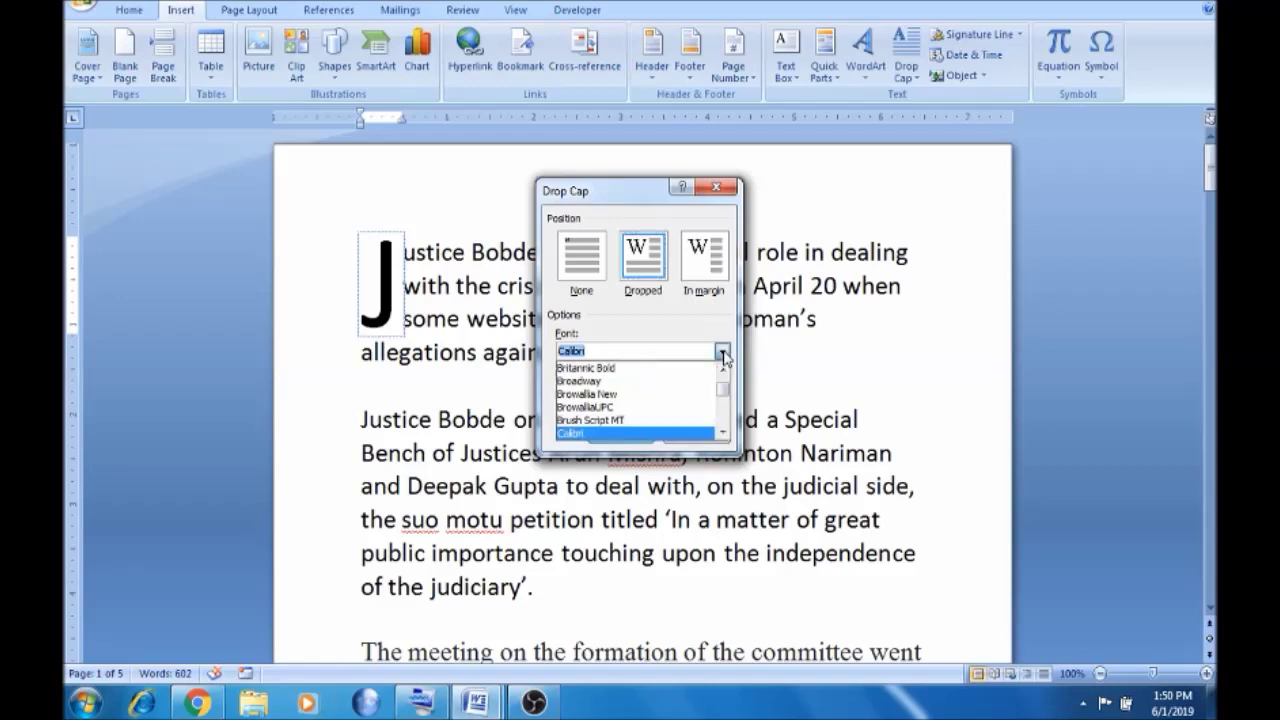
Set the opening paragraph's dropped capital to the Broadway font with 2 lines to drop
left_click(636, 381)
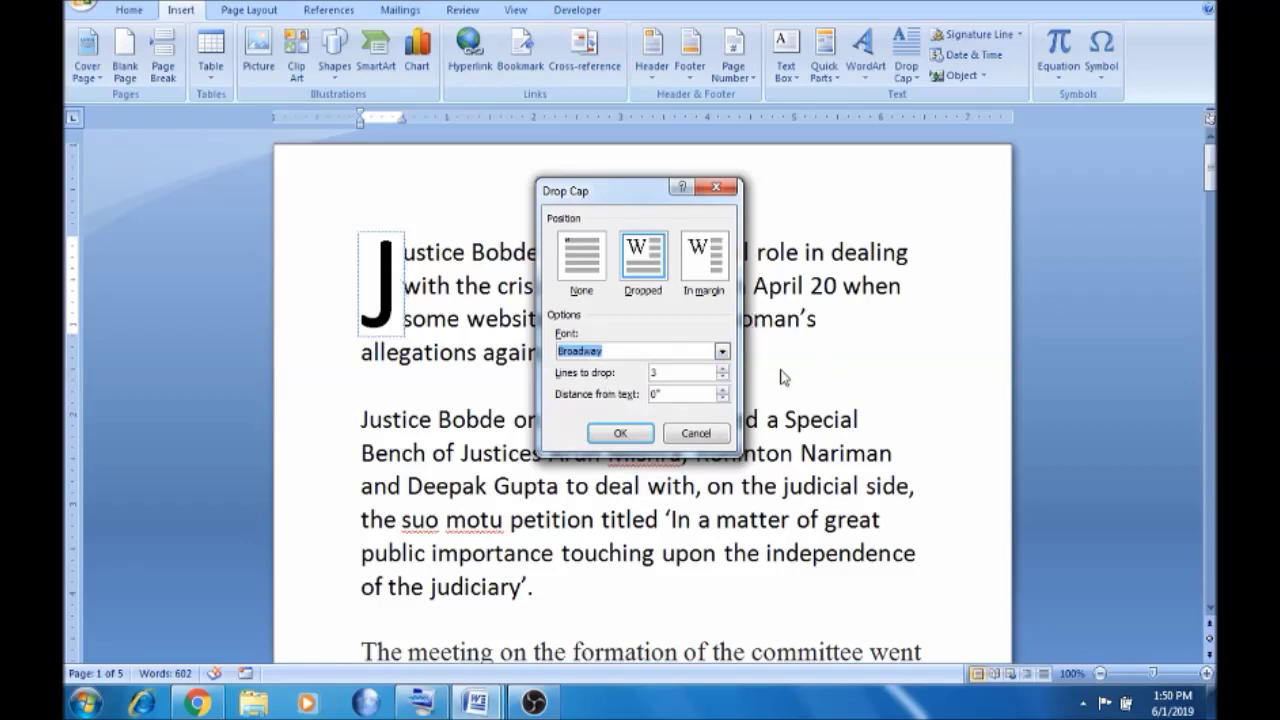
left_click(722, 379)
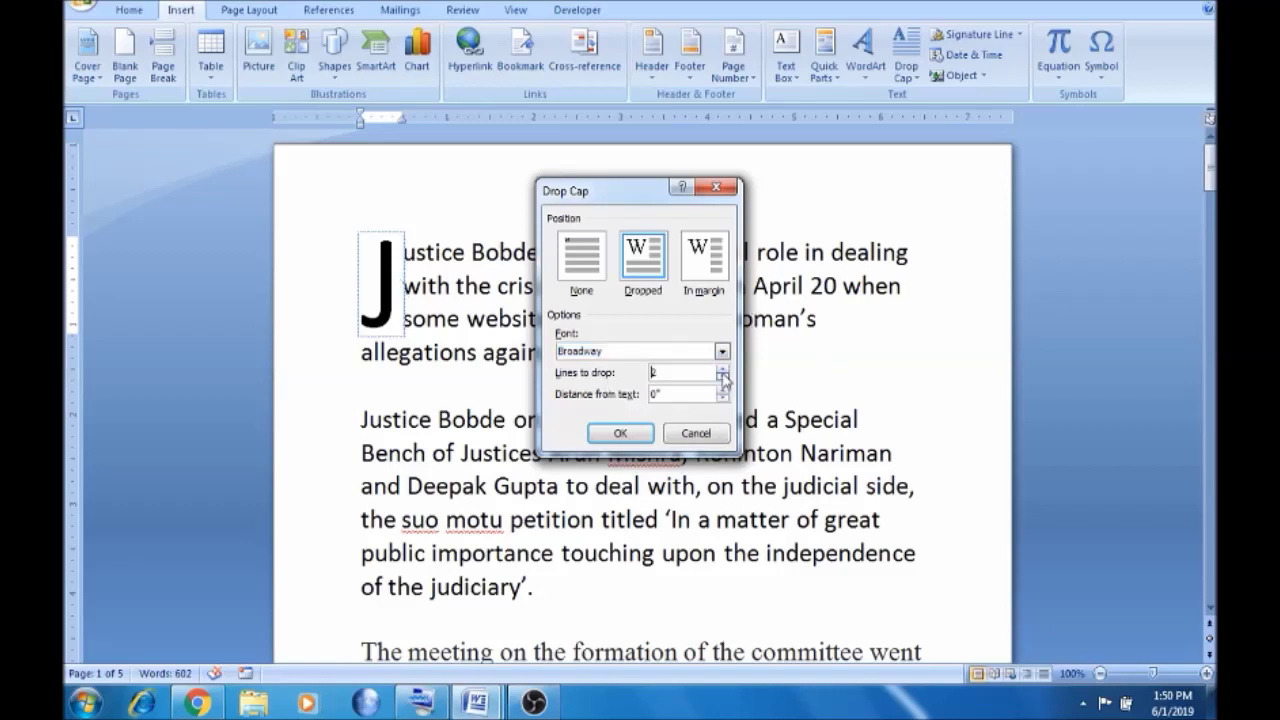
left_click(620, 433)
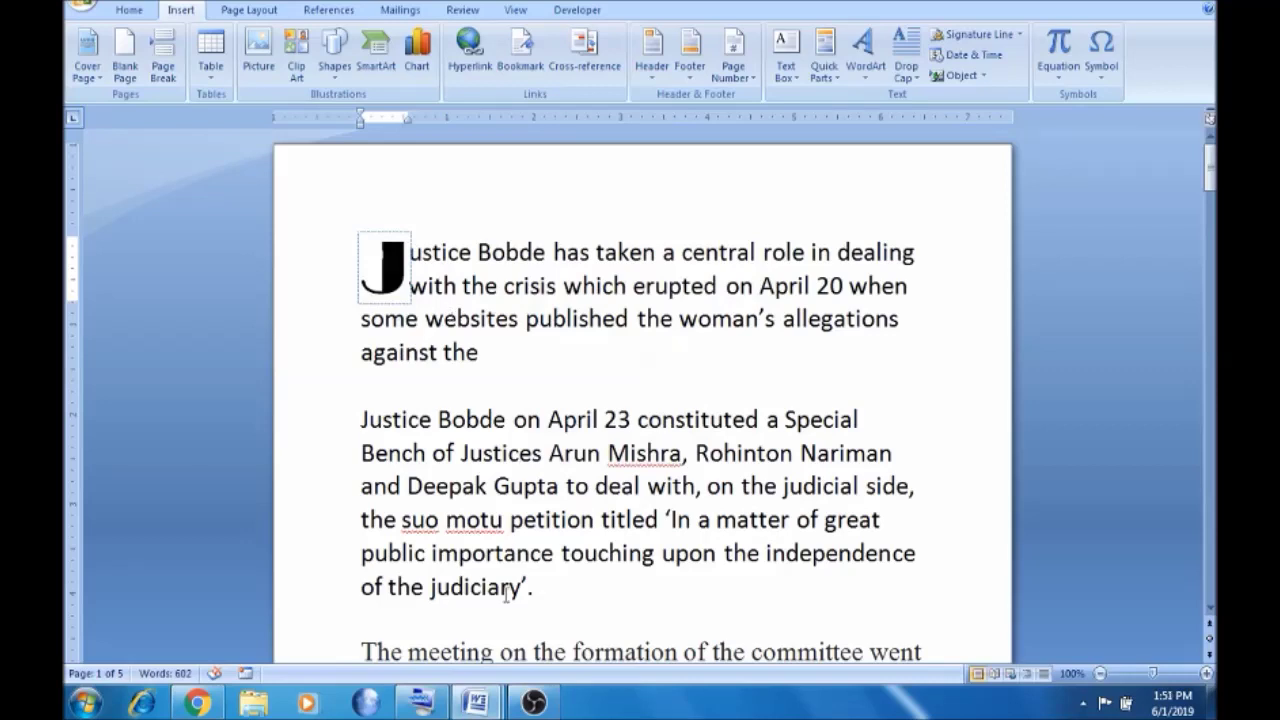
Switch to the Document1 document and set the font size of its three names to 22
left_click(477, 705)
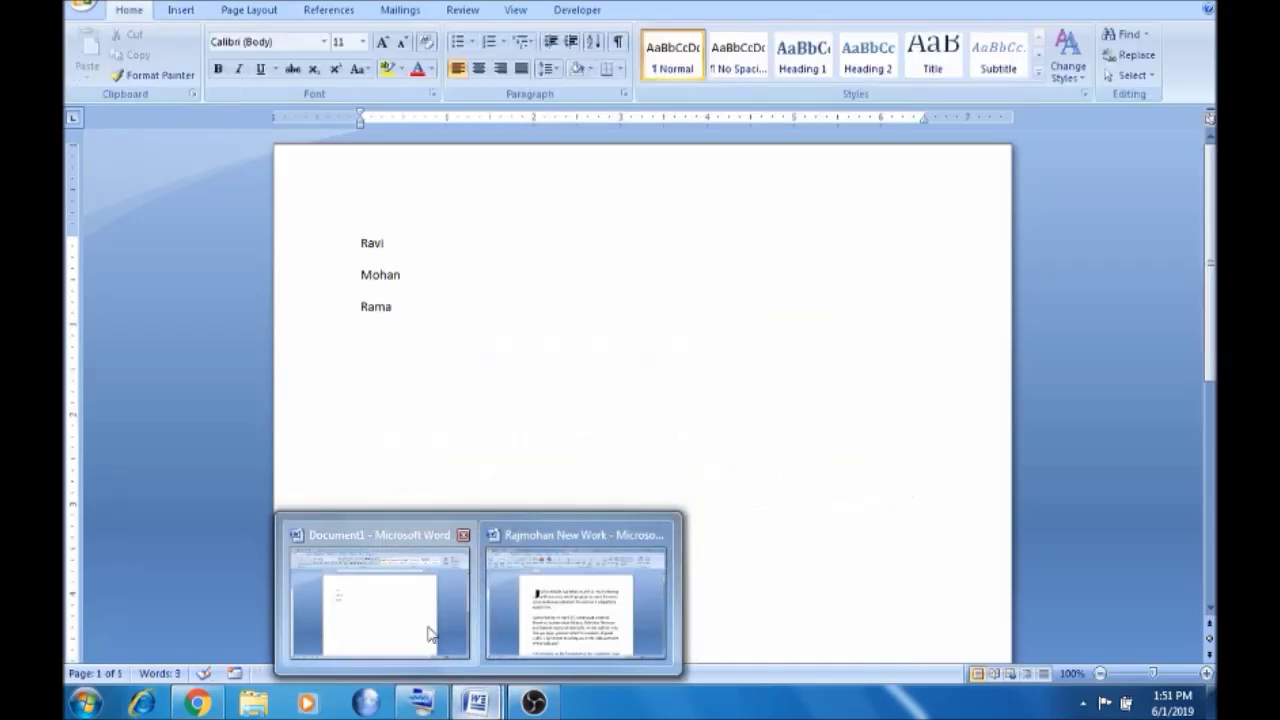
left_click(429, 632)
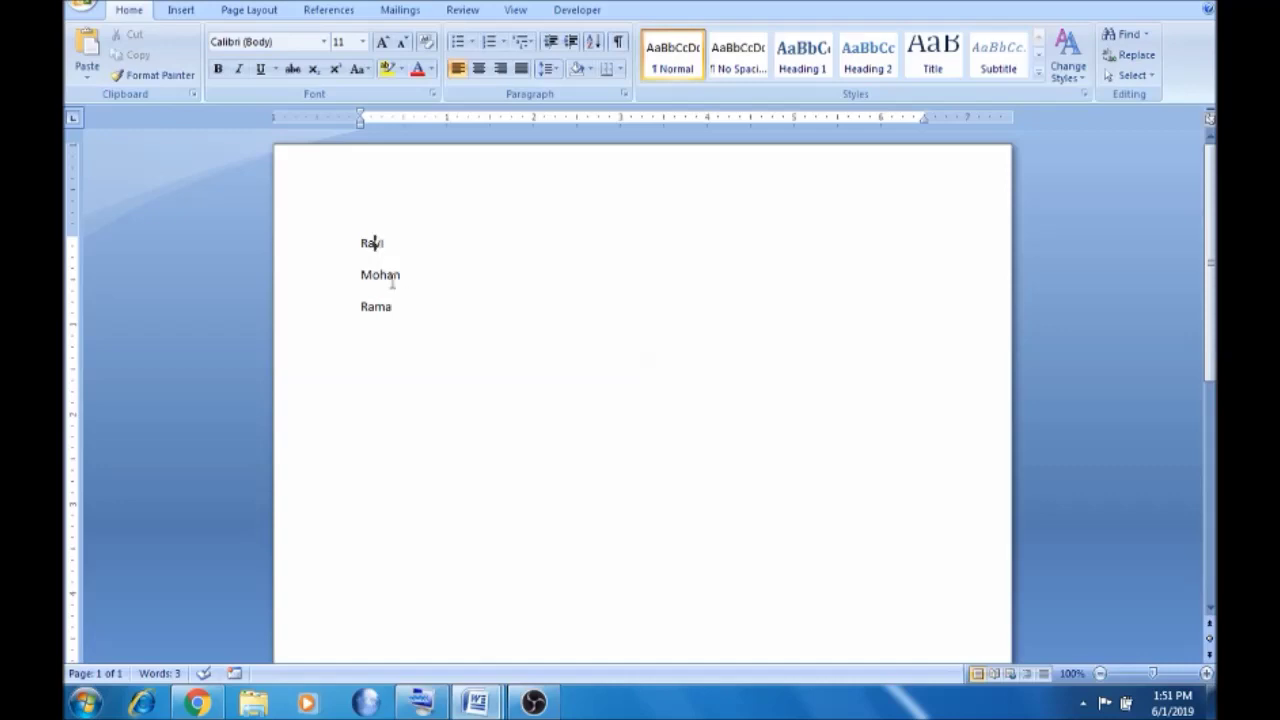
left_click_drag(395, 306, 362, 244)
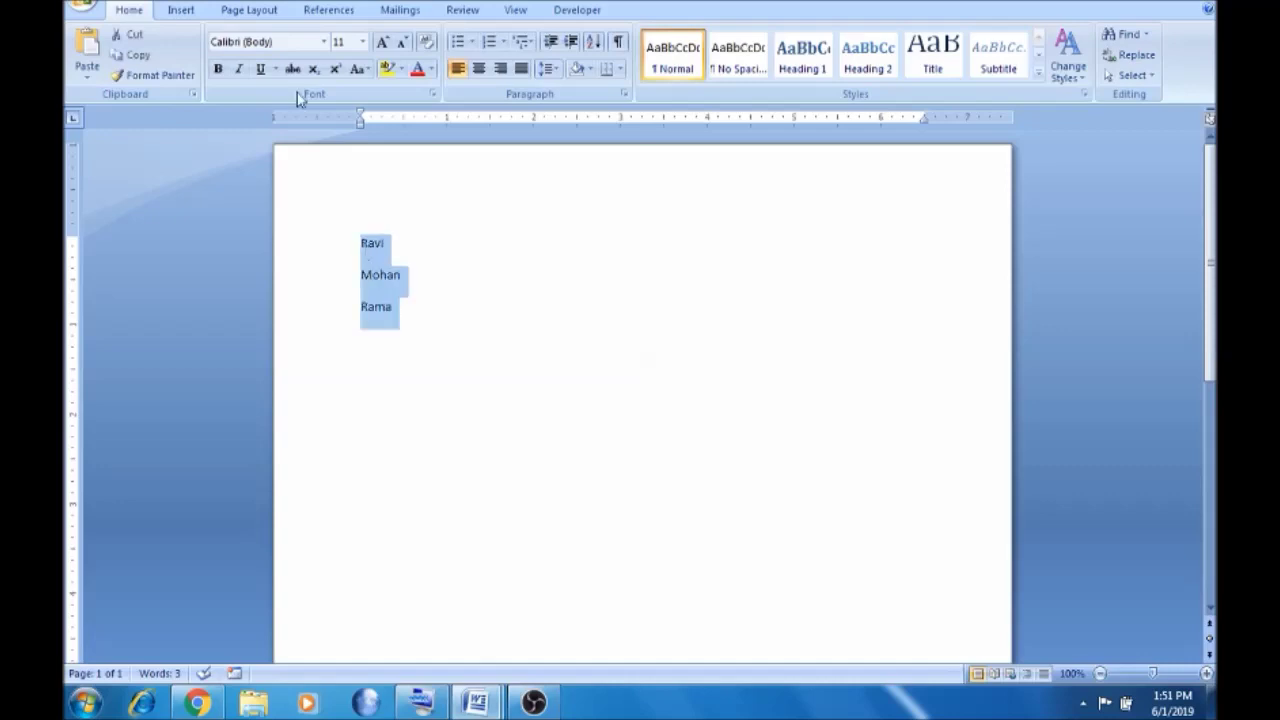
left_click(362, 42)
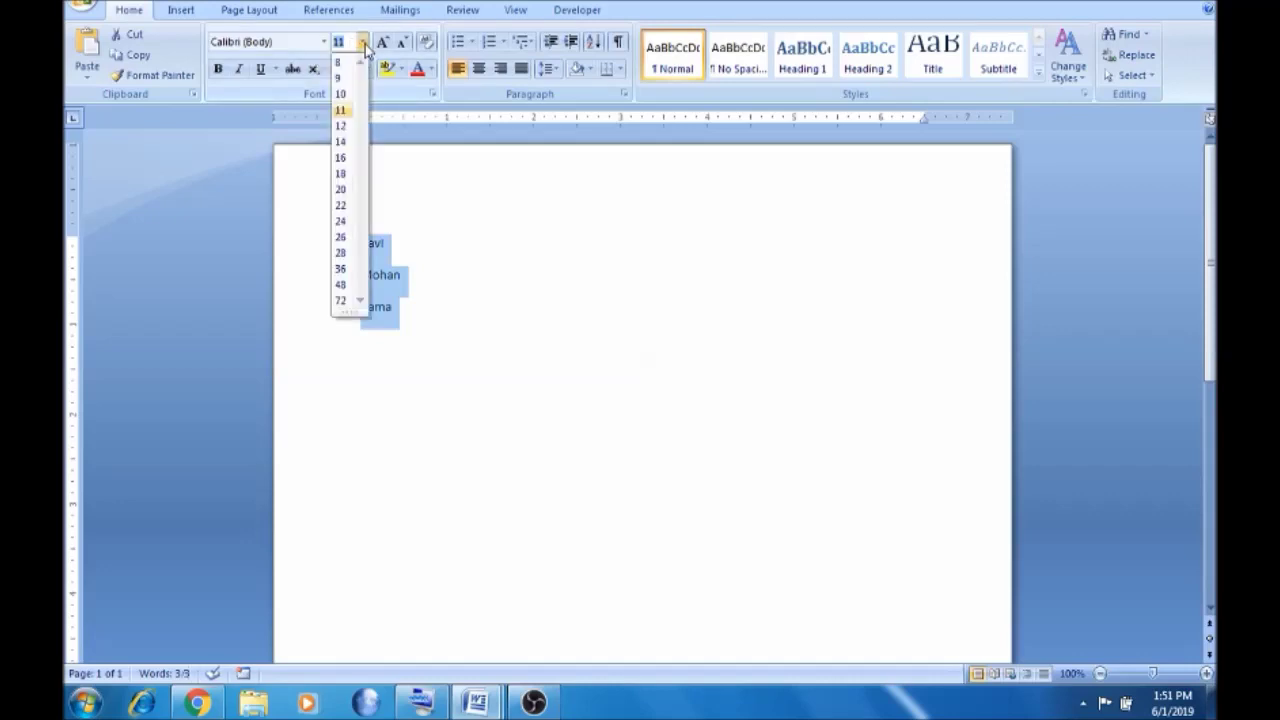
left_click(339, 206)
left_click(477, 308)
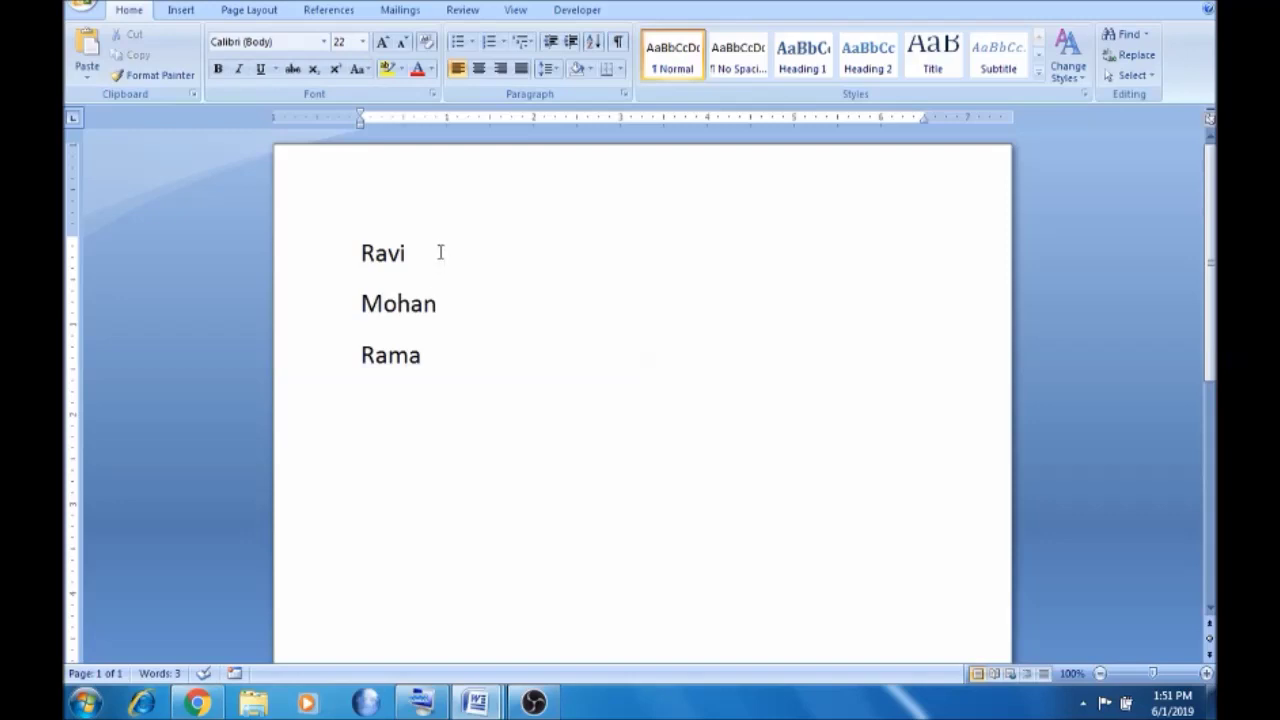
left_click(448, 298)
left_click(442, 366)
left_click(423, 264)
left_click(441, 305)
left_click(436, 358)
left_click(434, 251)
Apply the recently used bold upright 1. 2. 3. number format to the three names
left_click_drag(361, 253, 421, 357)
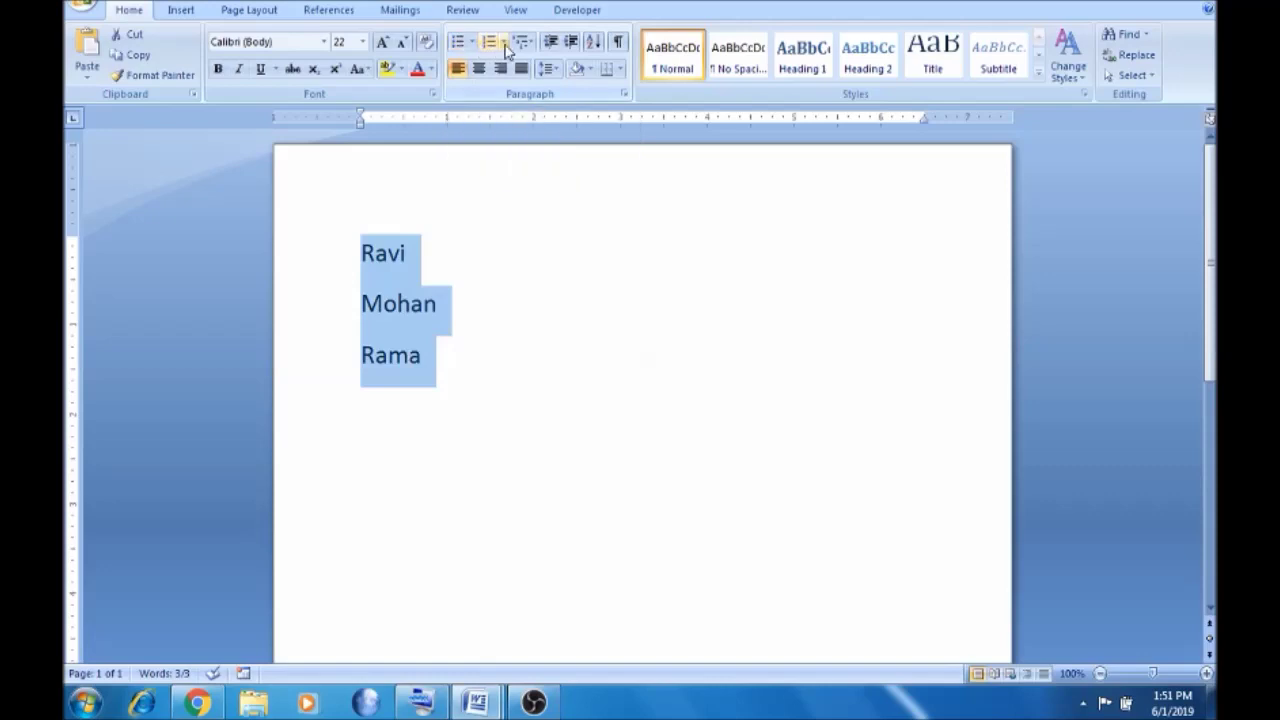
left_click(505, 44)
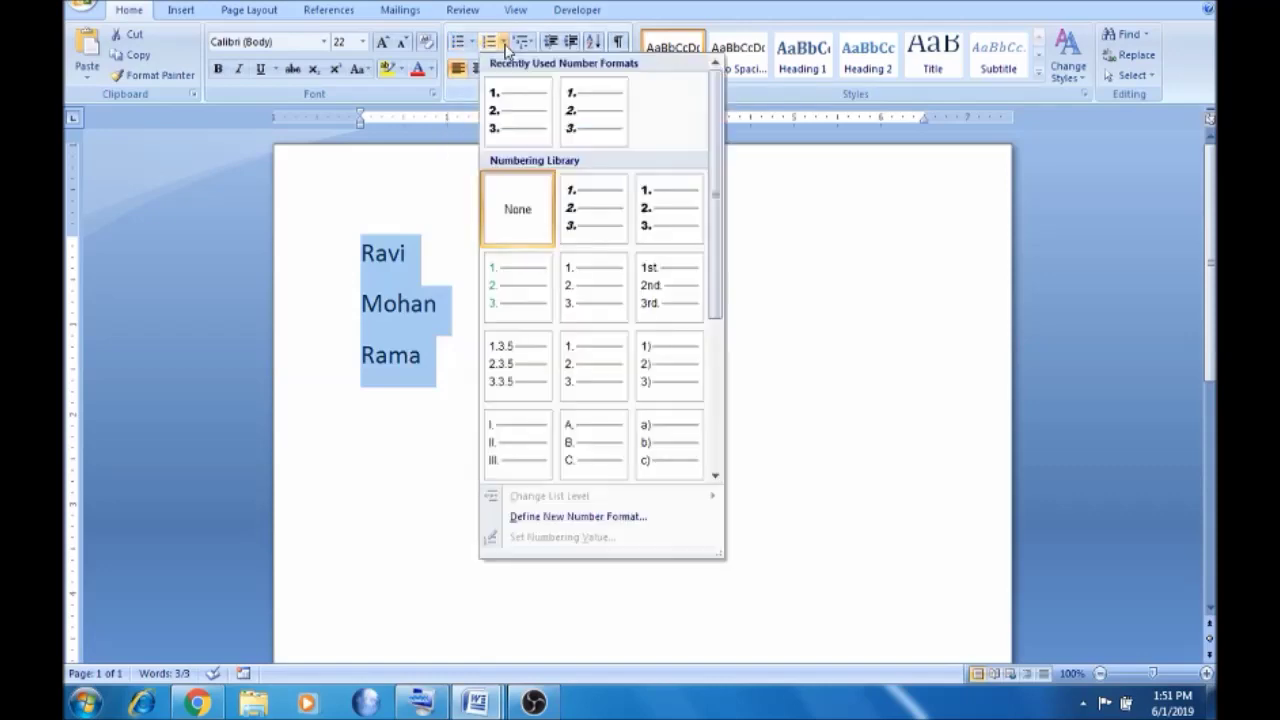
left_click(509, 112)
left_click(490, 302)
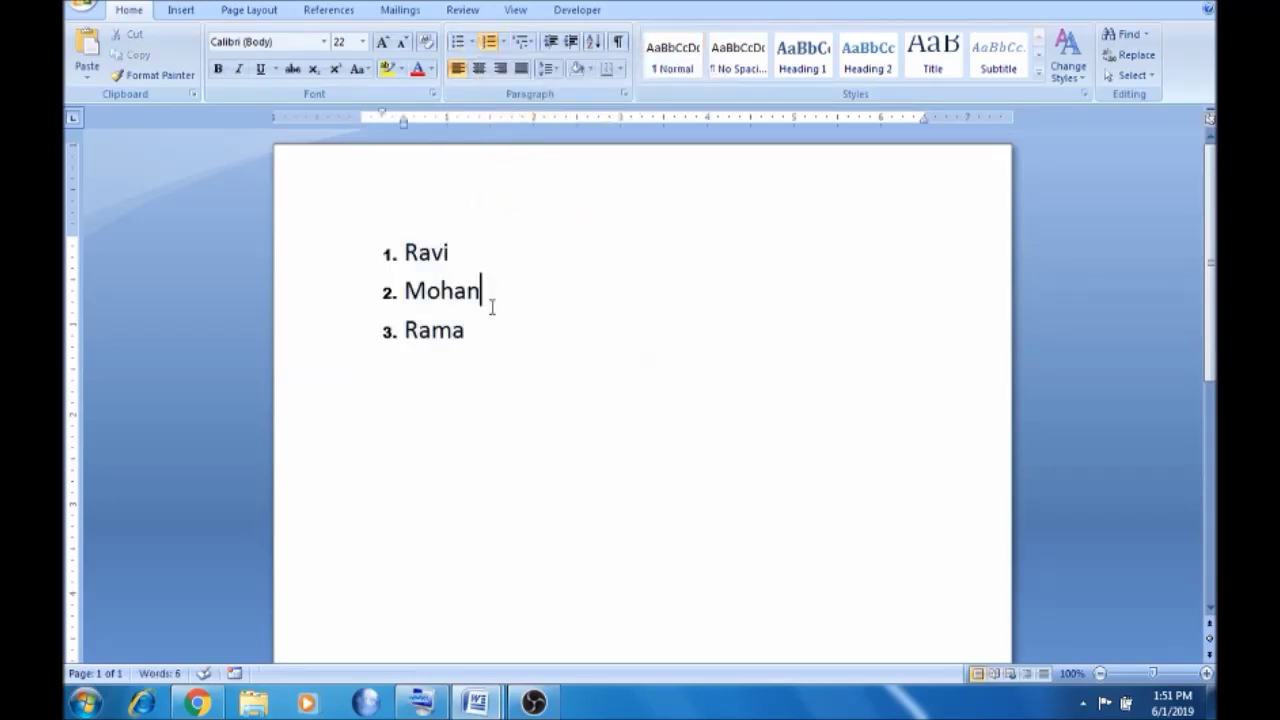
left_click(464, 255)
left_click(500, 290)
left_click(480, 333)
Insert two more names as numbered items directly below the first list item
left_click(481, 253)
key("Return")
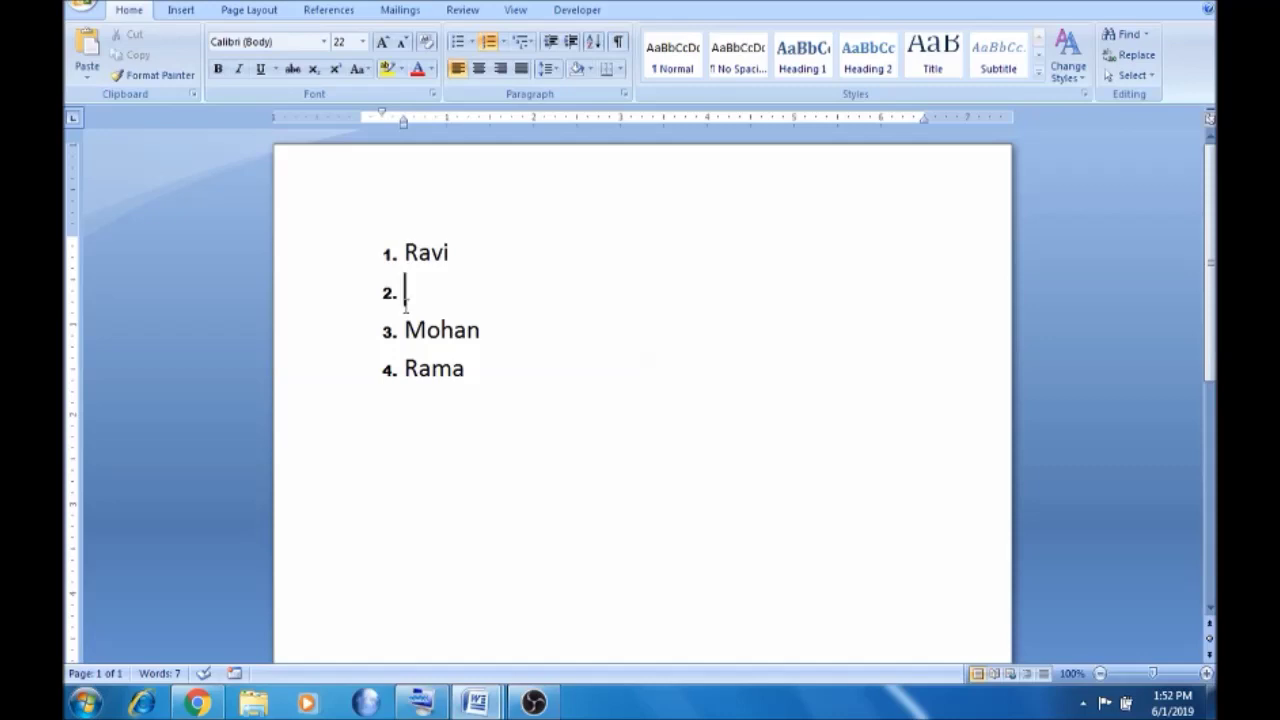
type("John")
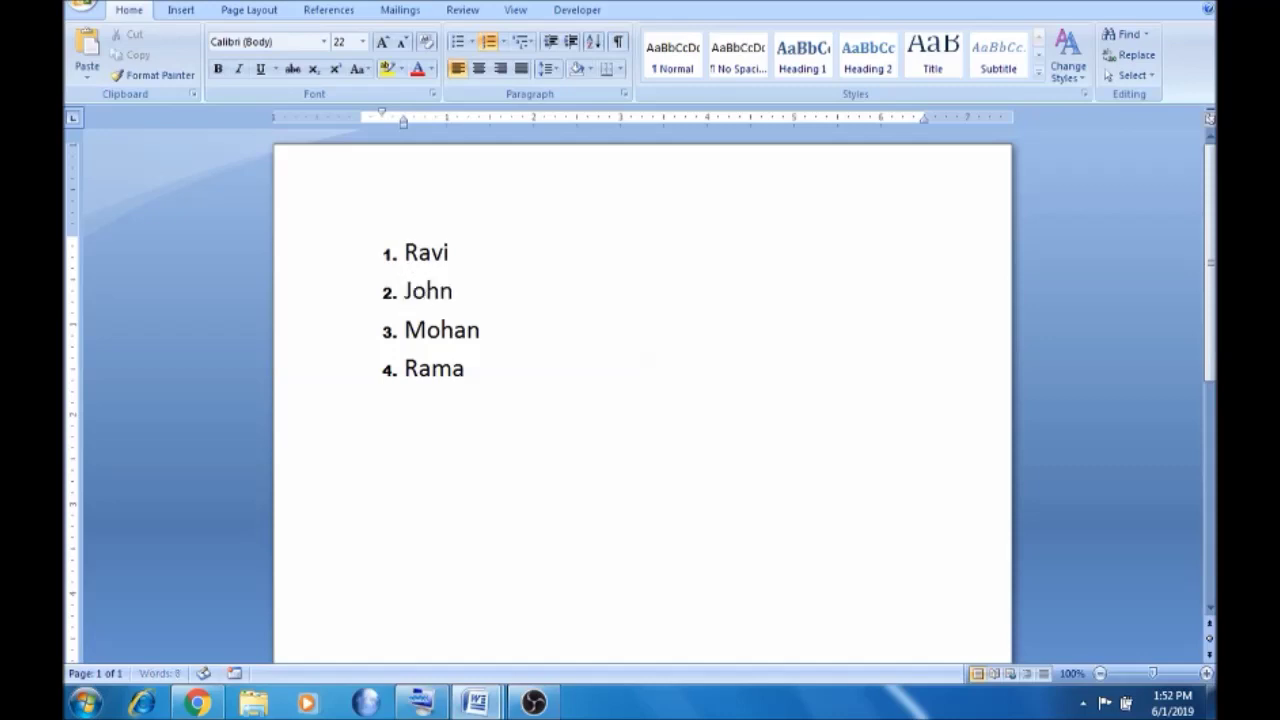
key("Return")
type("Madhan")
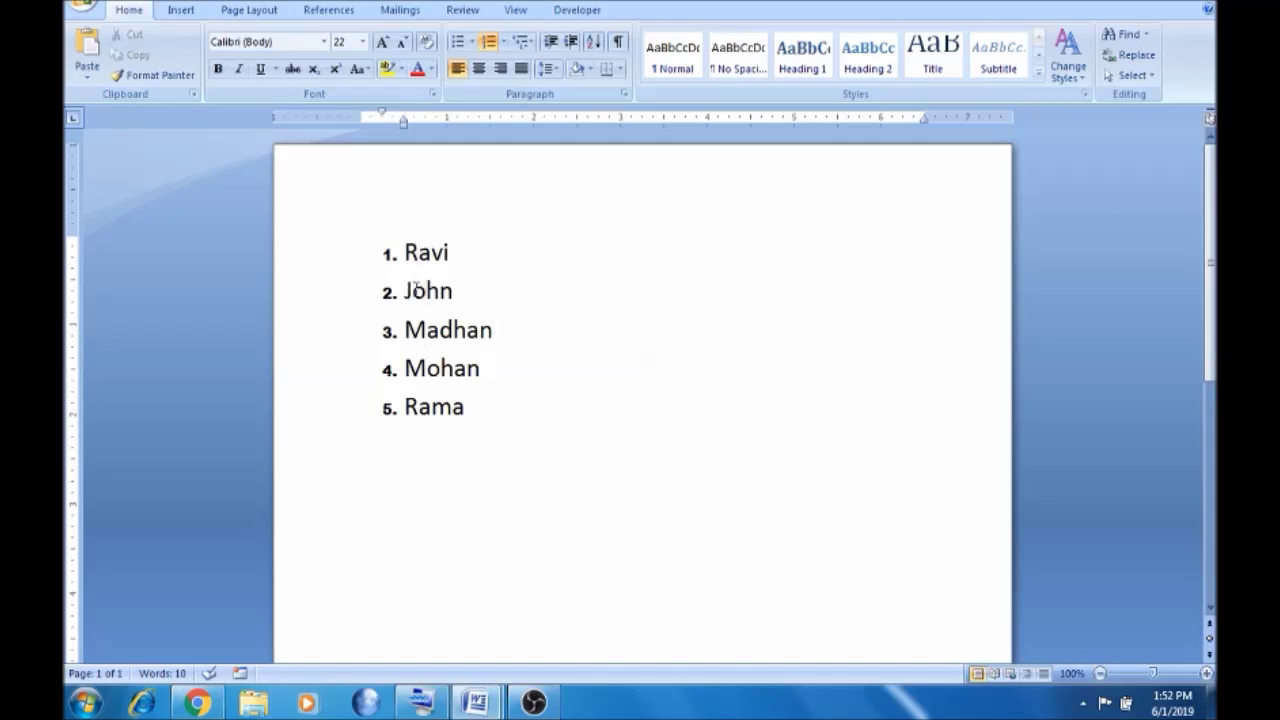
left_click(404, 291)
left_click(524, 43)
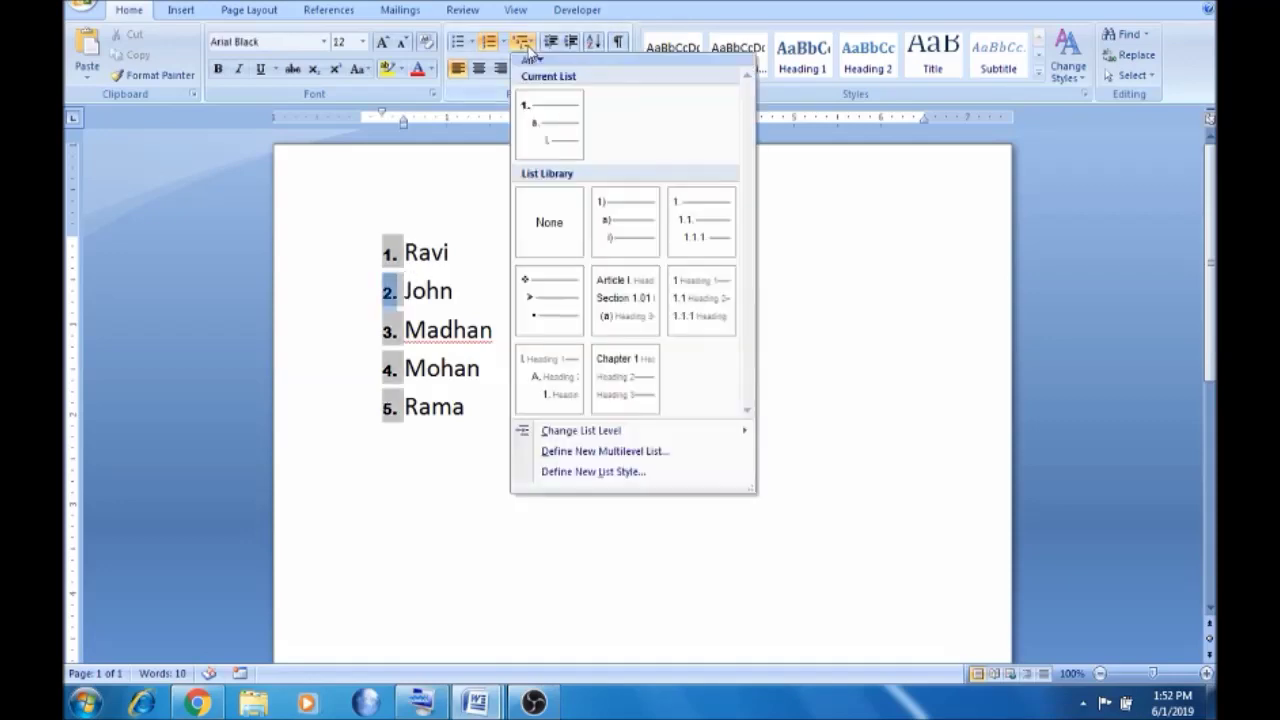
mouse_move(548, 157)
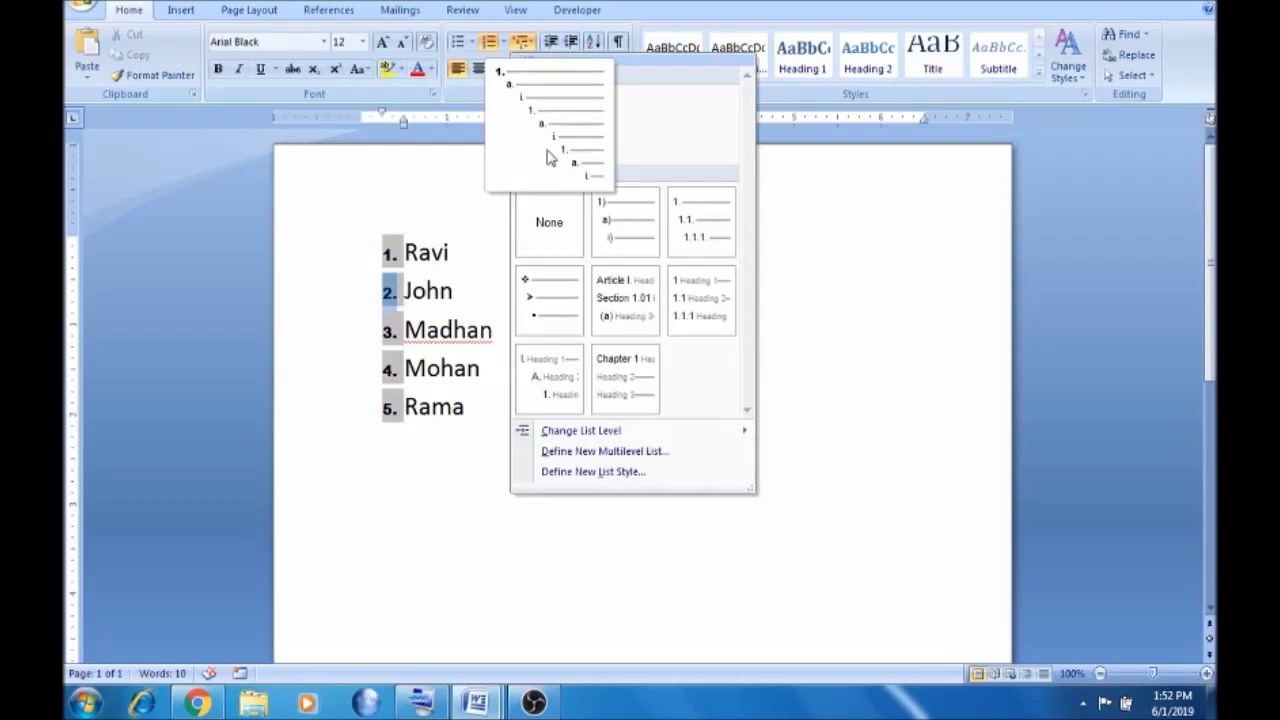
mouse_move(607, 243)
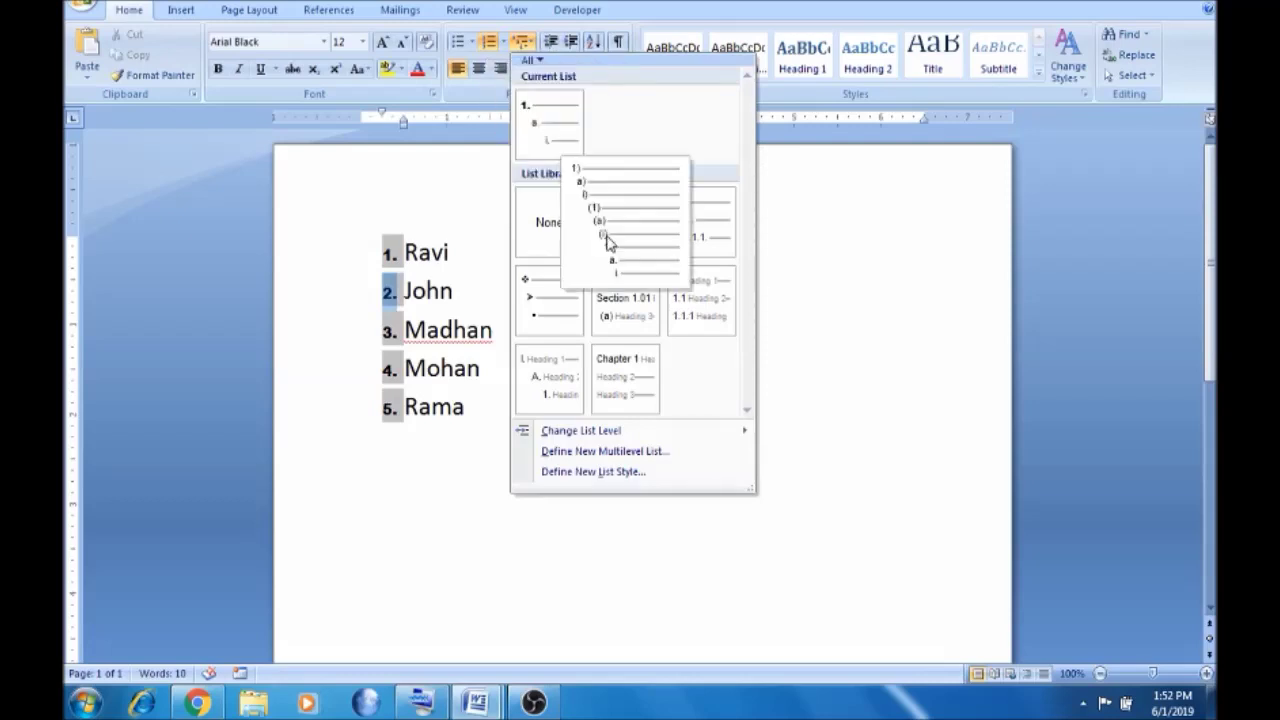
key("Escape")
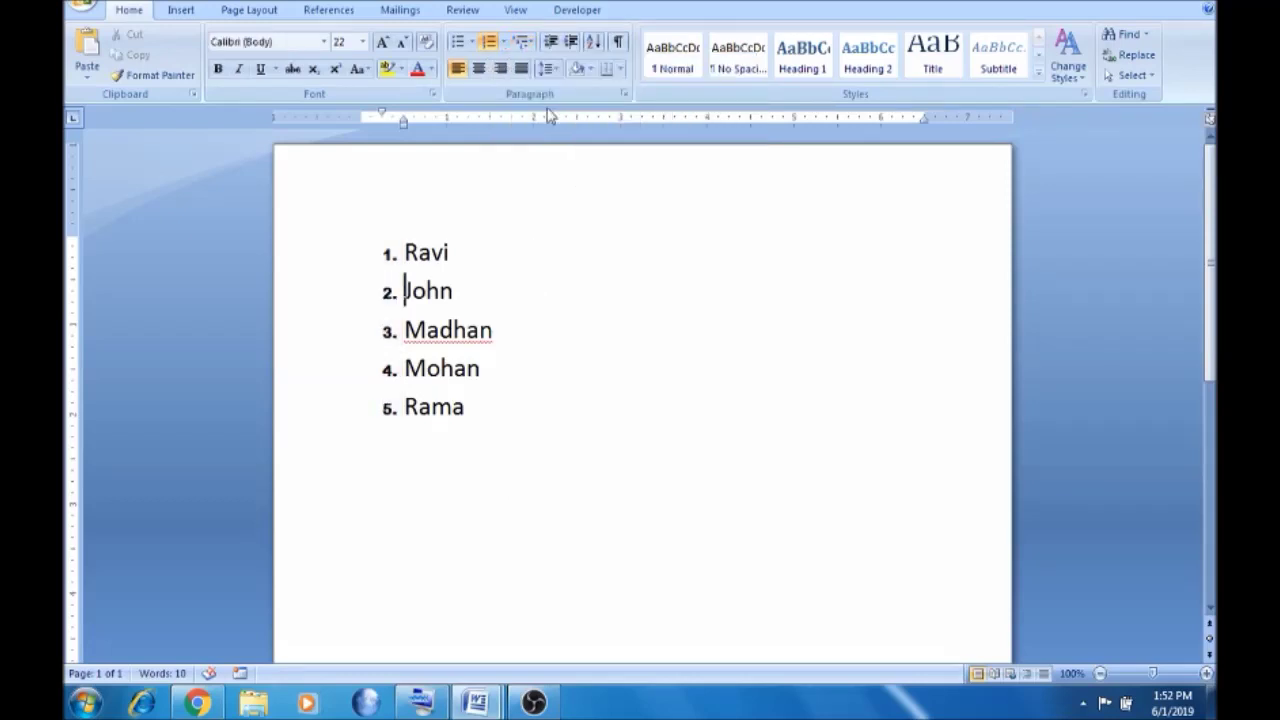
Demote the second and third names by one level so they become lettered sub-items of the first name
left_click(572, 47)
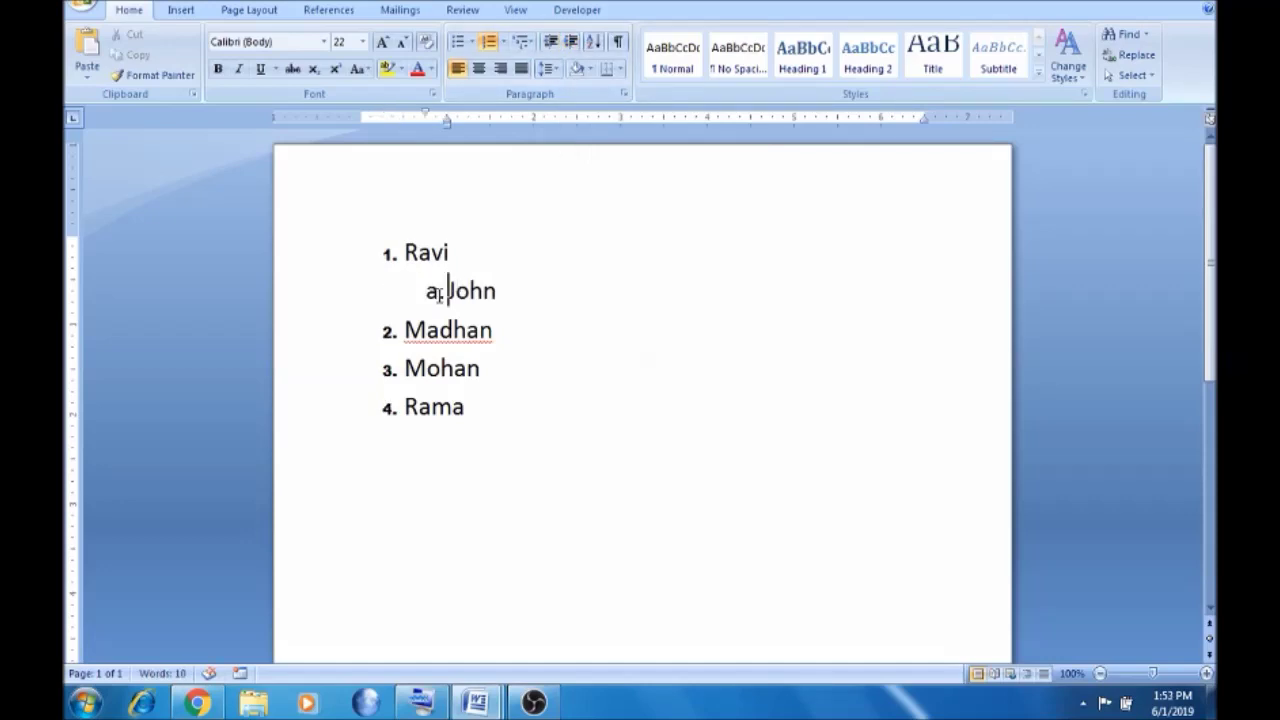
left_click_drag(498, 330, 410, 333)
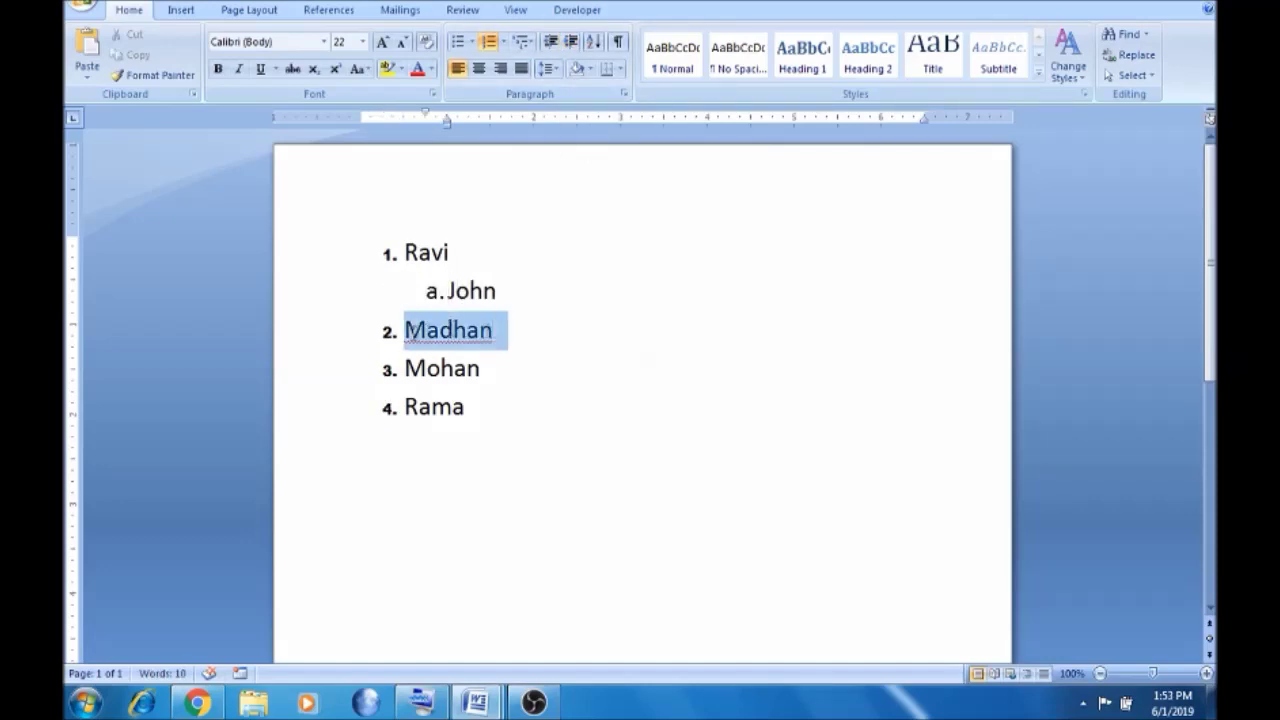
left_click(404, 330)
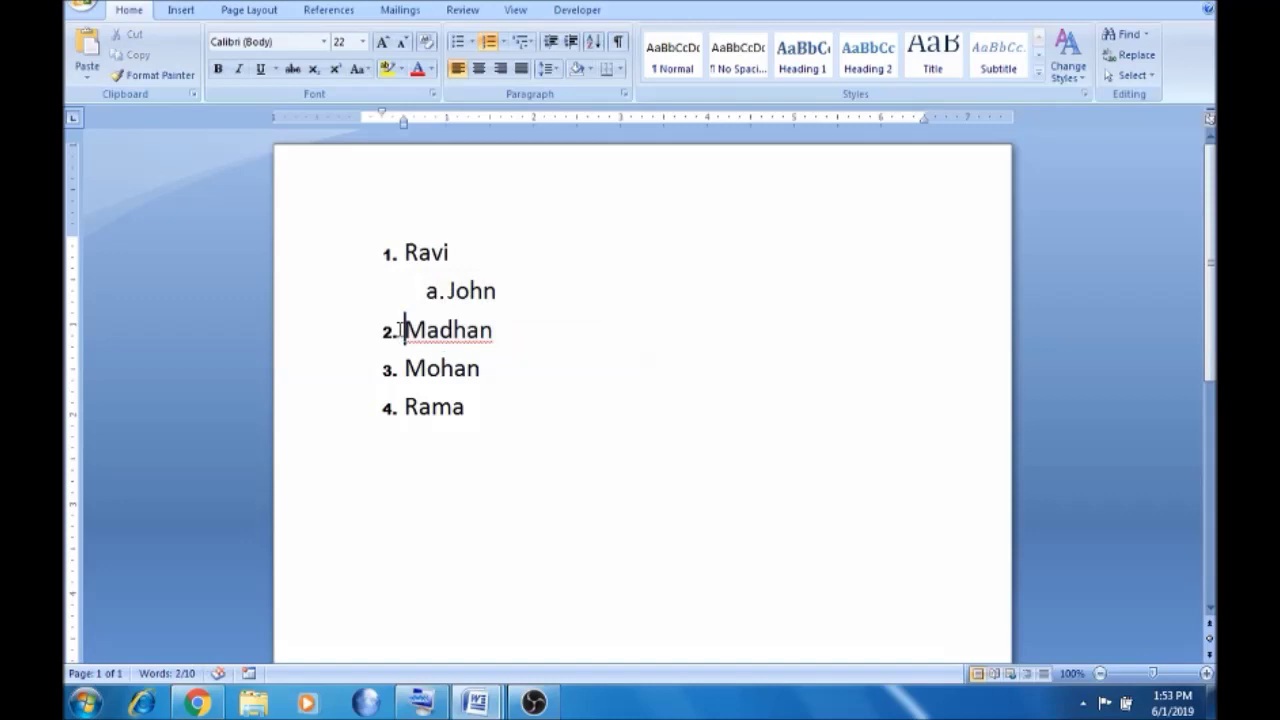
left_click(570, 43)
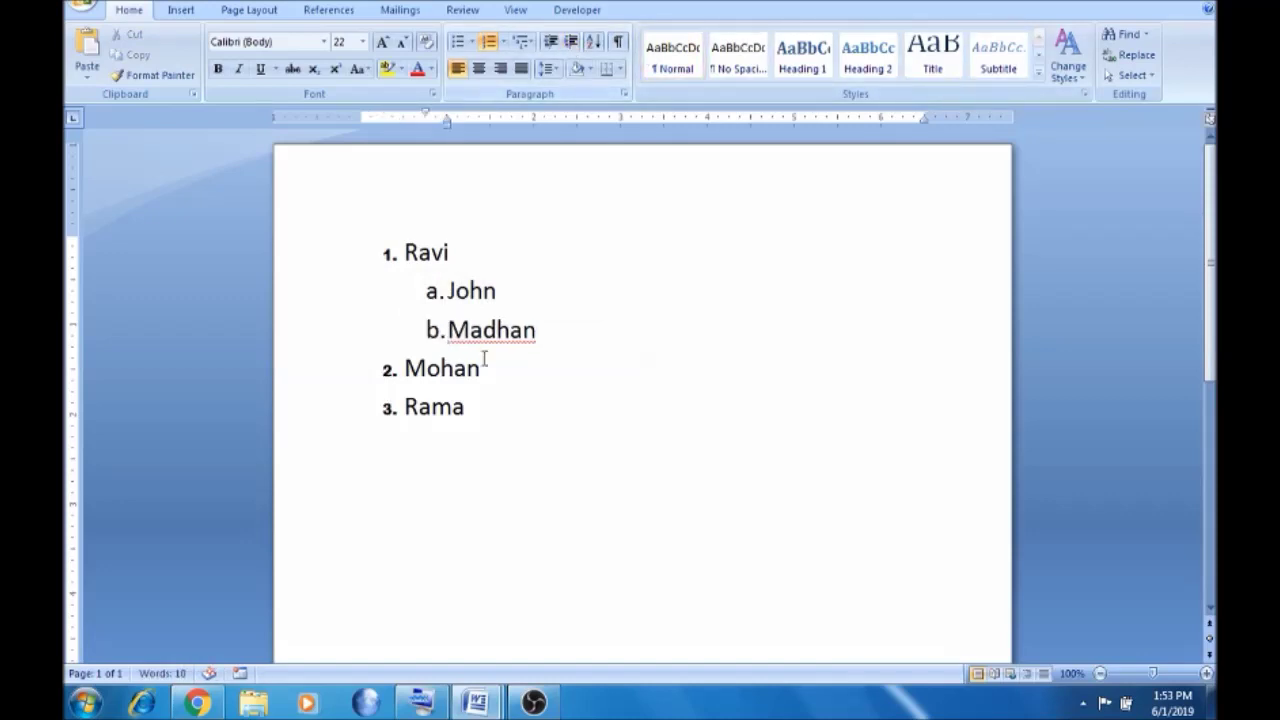
left_click(560, 328)
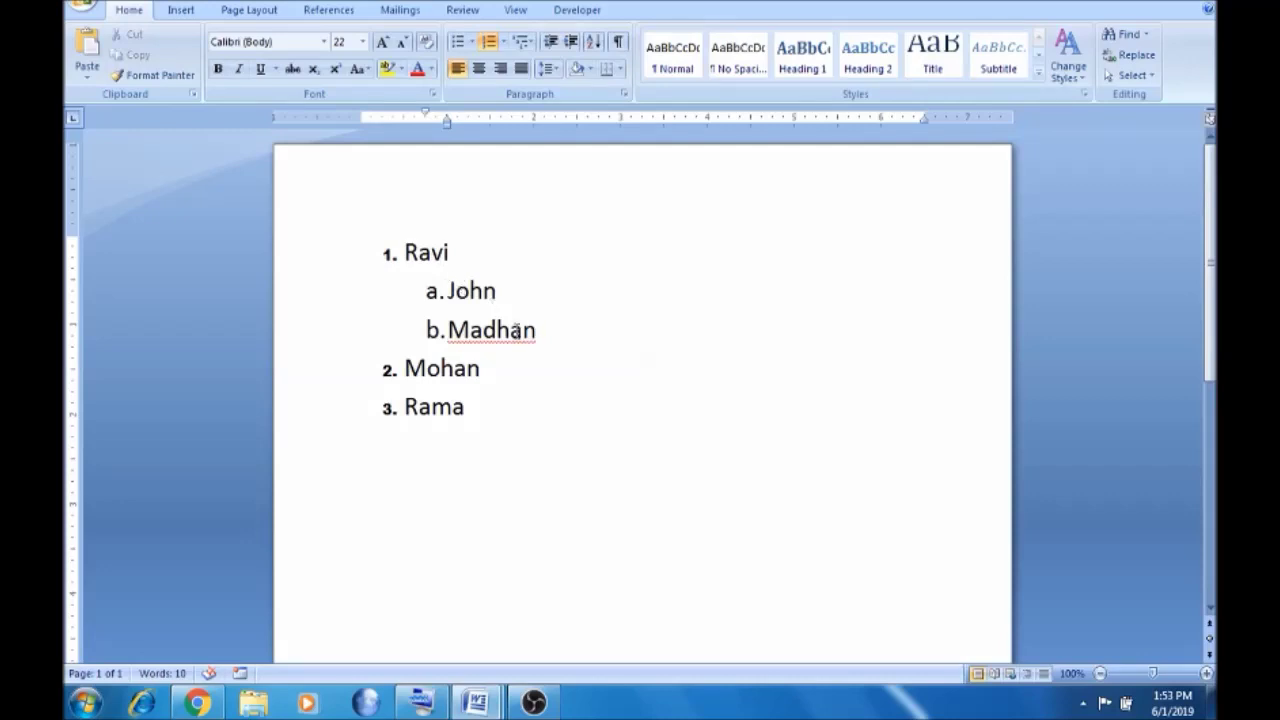
Add the list item "cricket" below the first lettered name and "Football" below the second lettered name
left_click(530, 296)
key("Return")
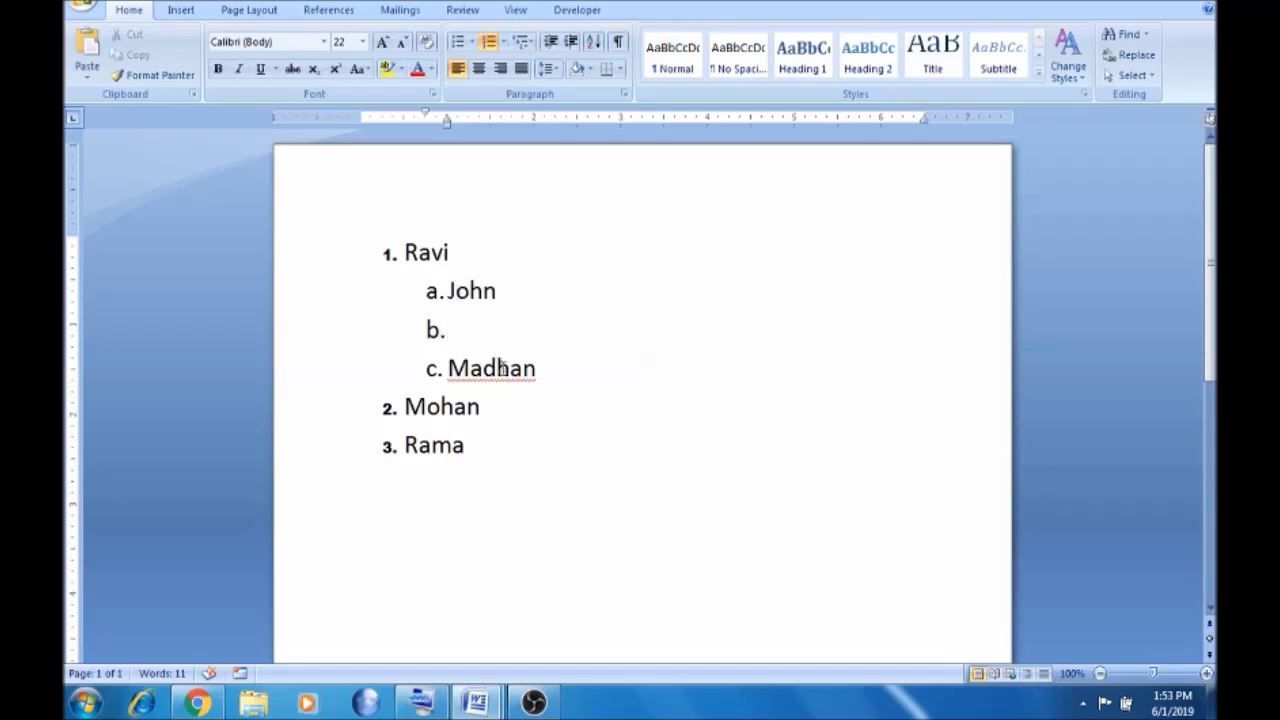
type("cricket")
left_click(550, 369)
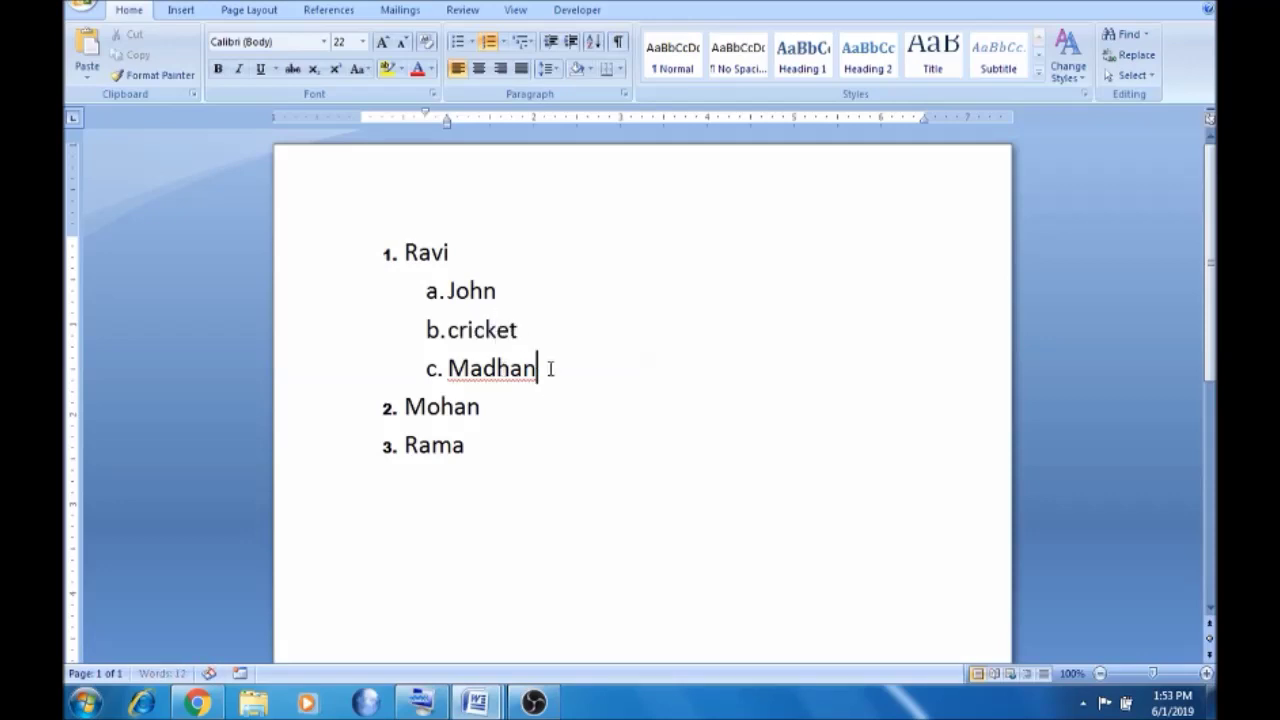
key("Return")
type("Football")
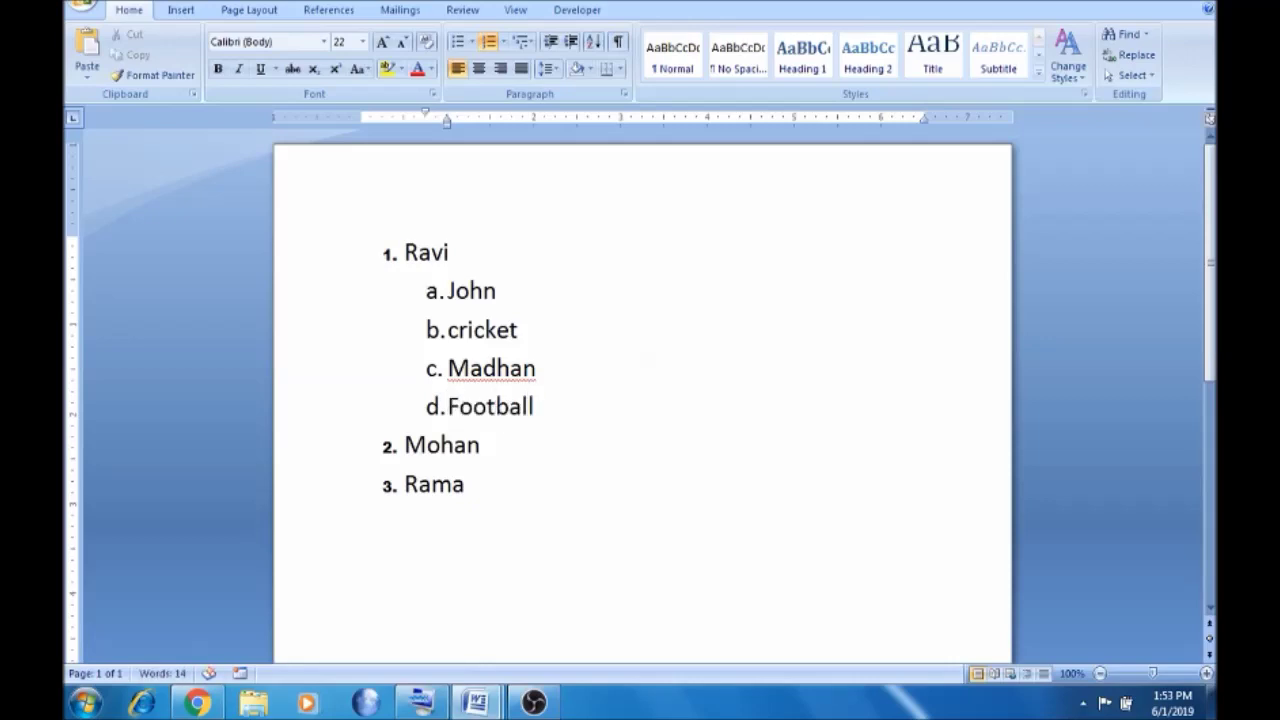
left_click(451, 255)
left_click(474, 290)
left_click(484, 351)
left_click(487, 397)
Demote the "cricket" and "Football" items to the third list level and add "Hockey" as an item below "Football"
left_click(448, 330)
left_click(570, 42)
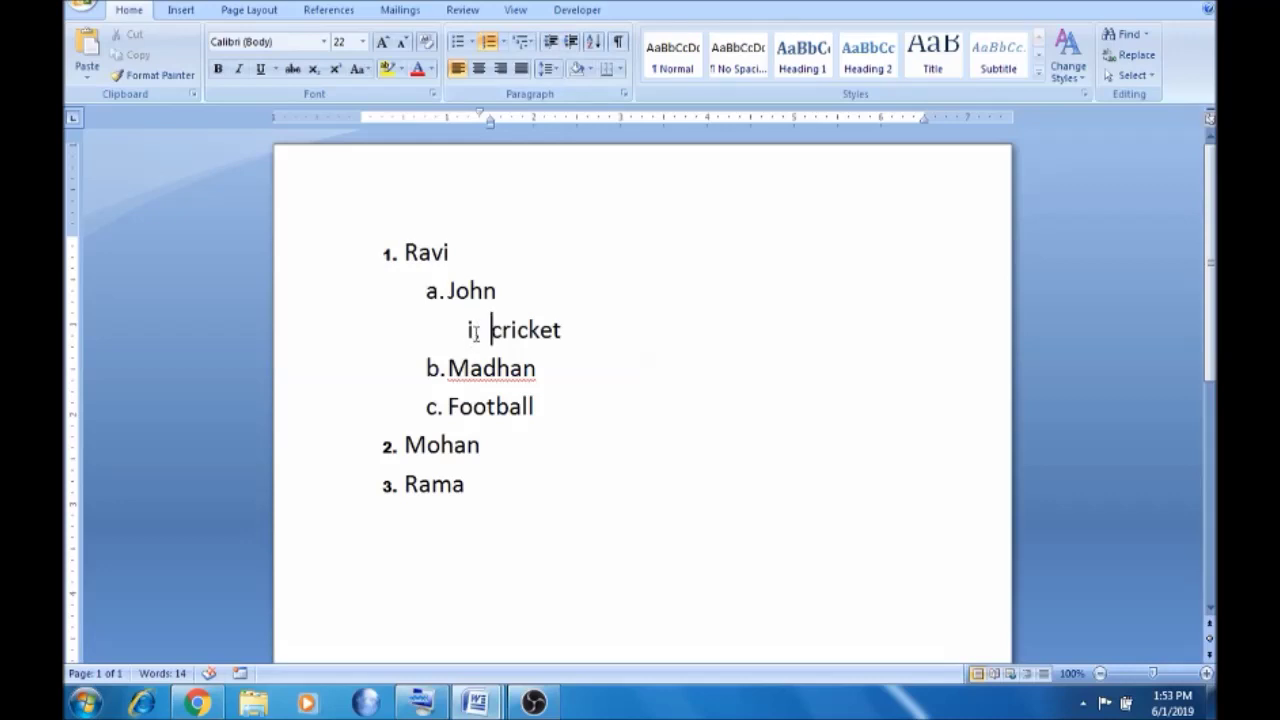
left_click(448, 405)
left_click(573, 43)
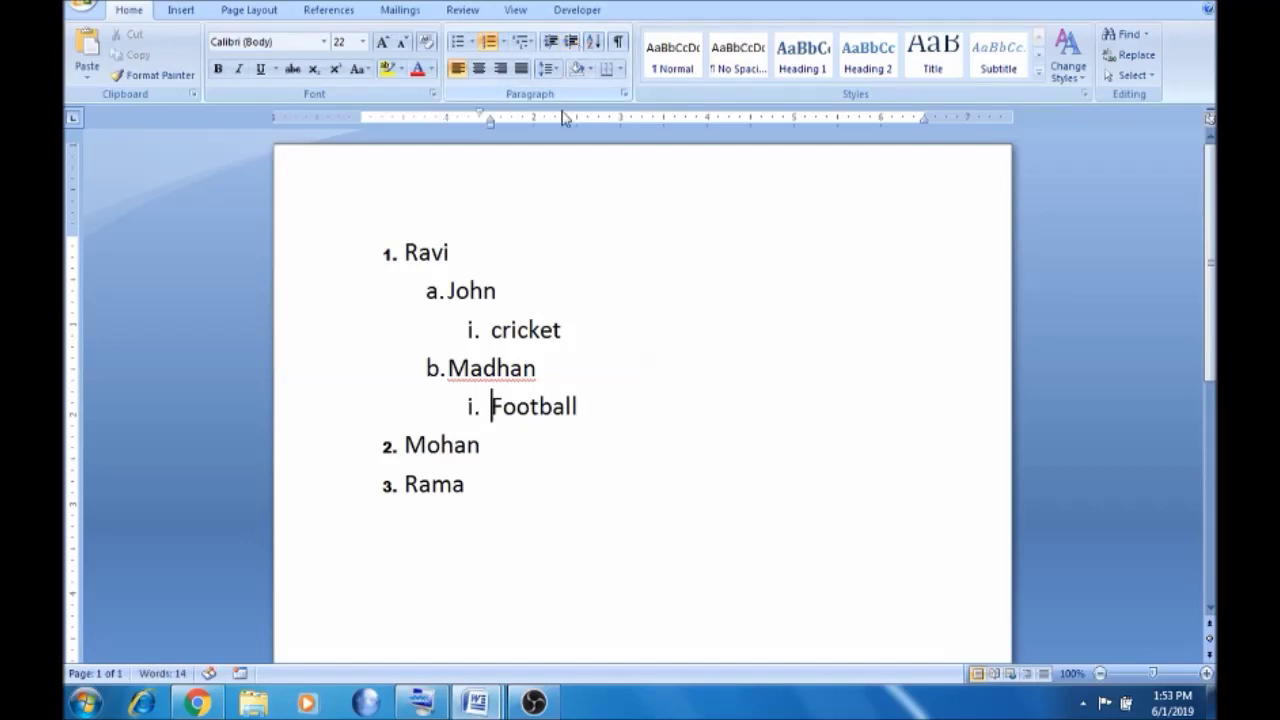
left_click(590, 405)
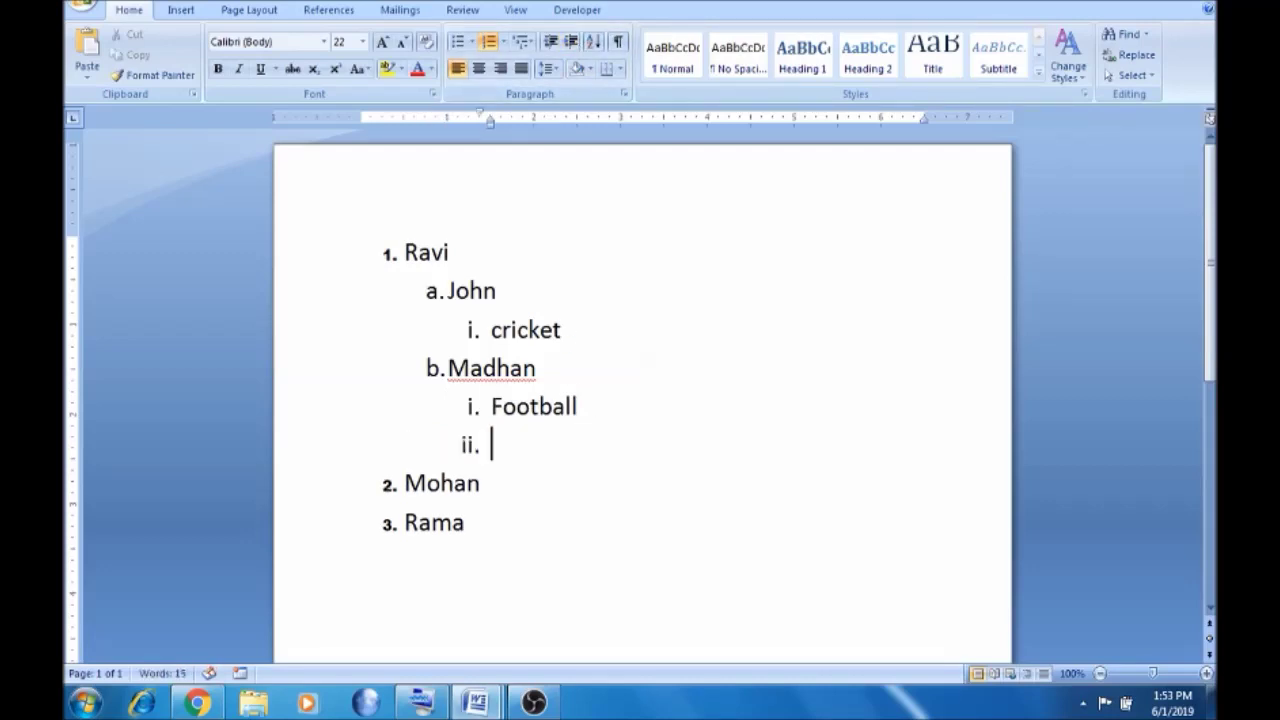
type("Hockey")
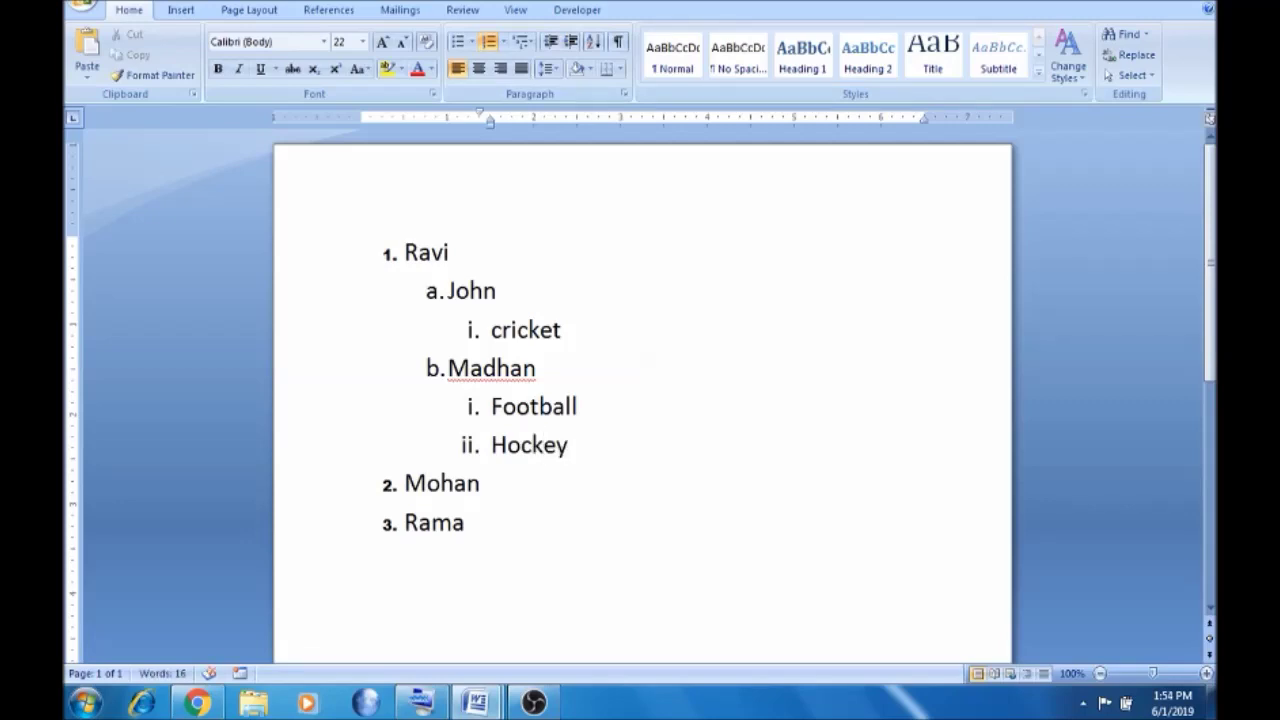
Promote the "cricket" item to the lettered second level and replace its text with another person's name
left_click(582, 323)
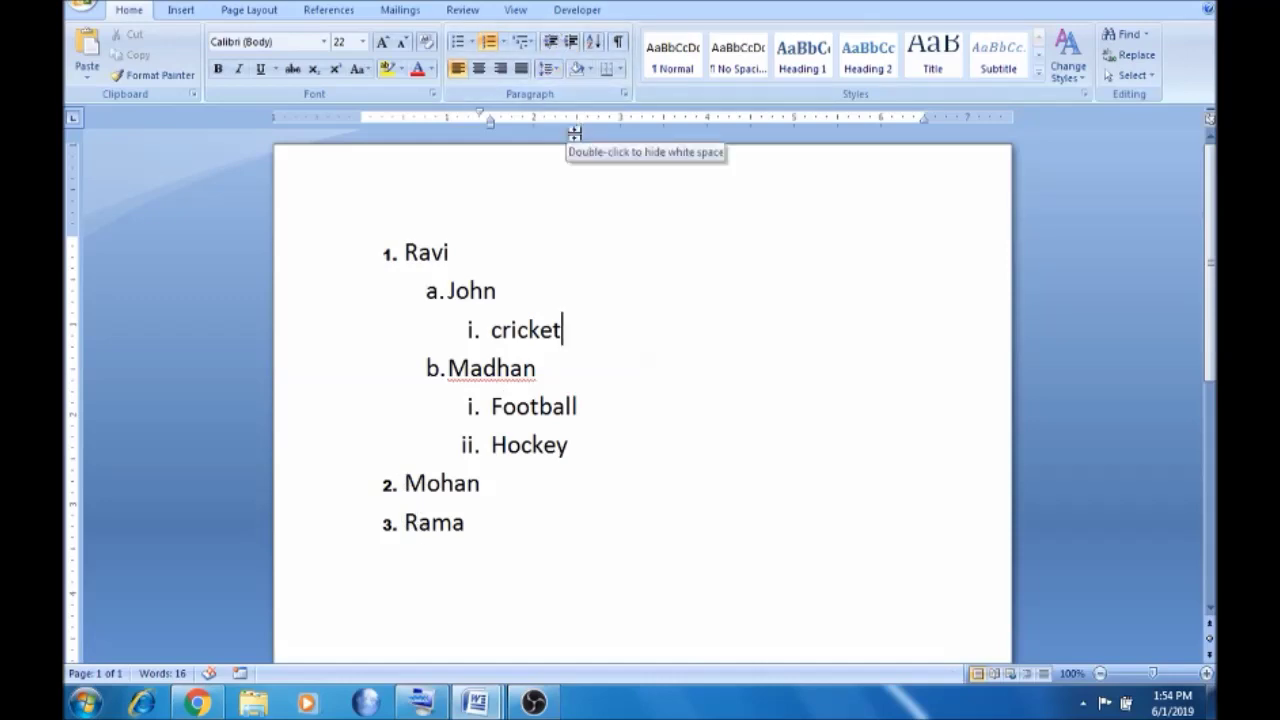
left_click(489, 333)
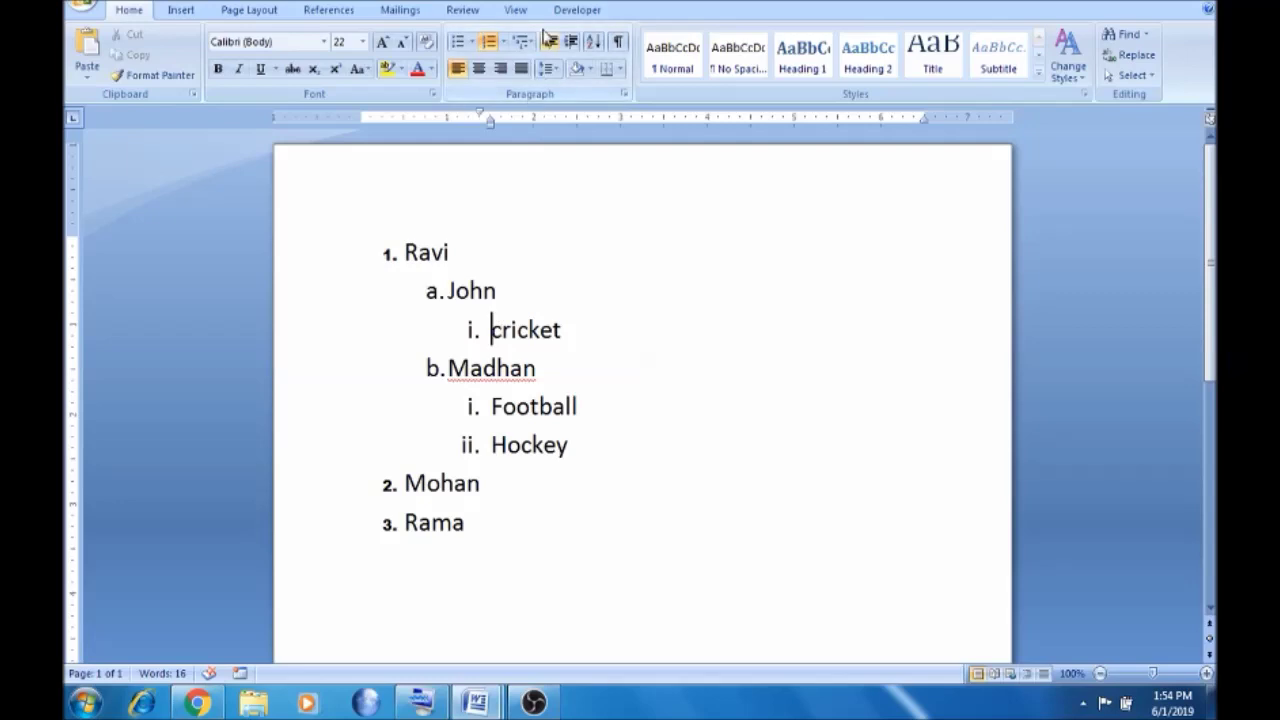
left_click(551, 44)
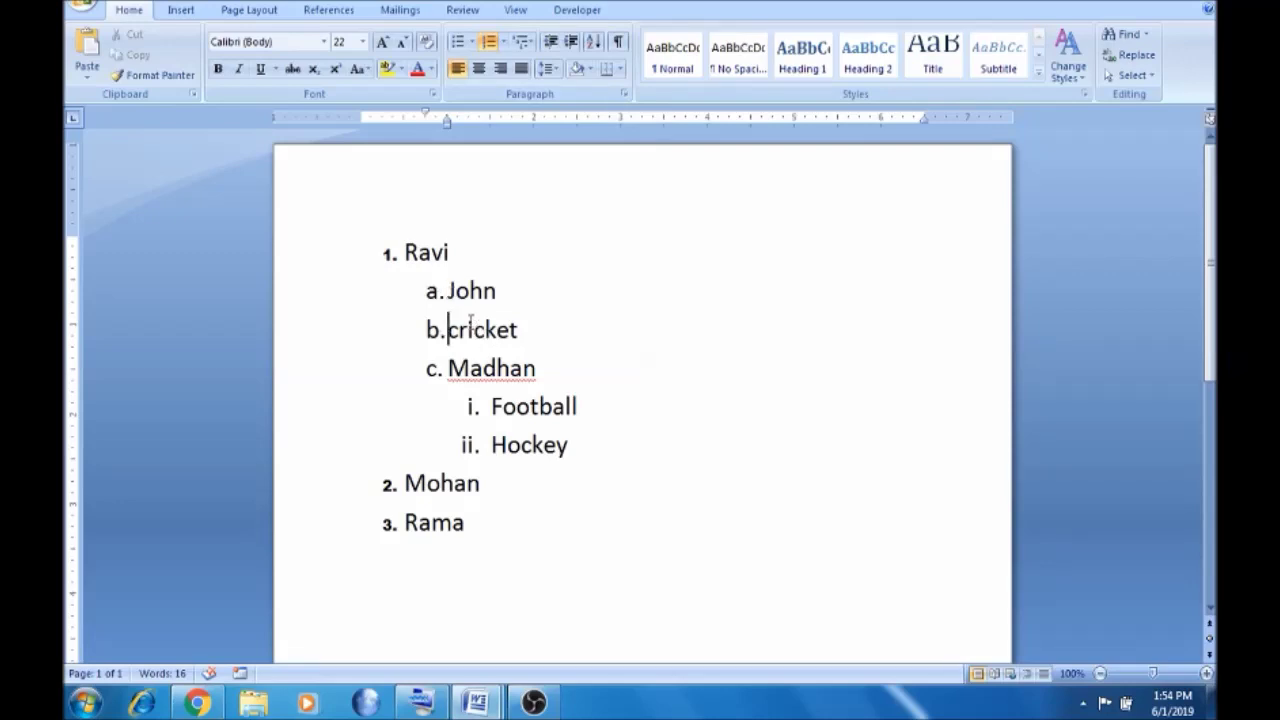
key("Delete")
key("Delete")
key("Delete")
key("Delete")
key("Delete")
key("Delete")
key("Delete")
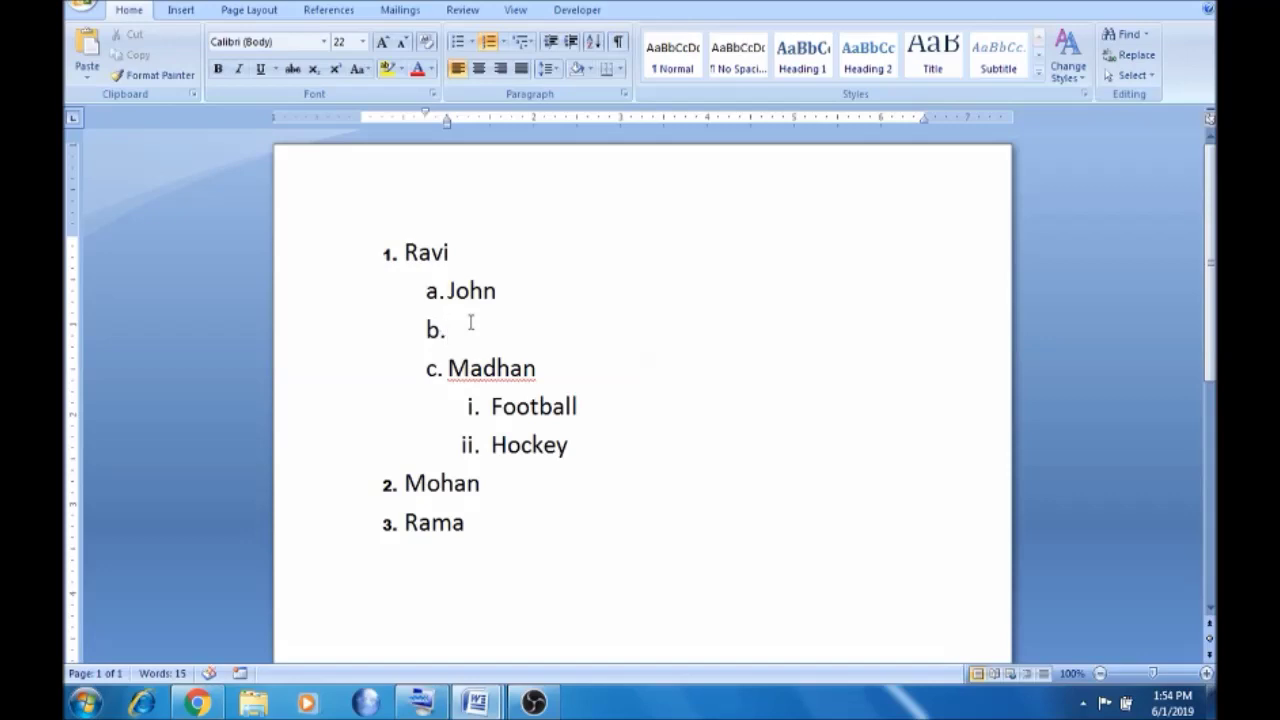
type("Janavi")
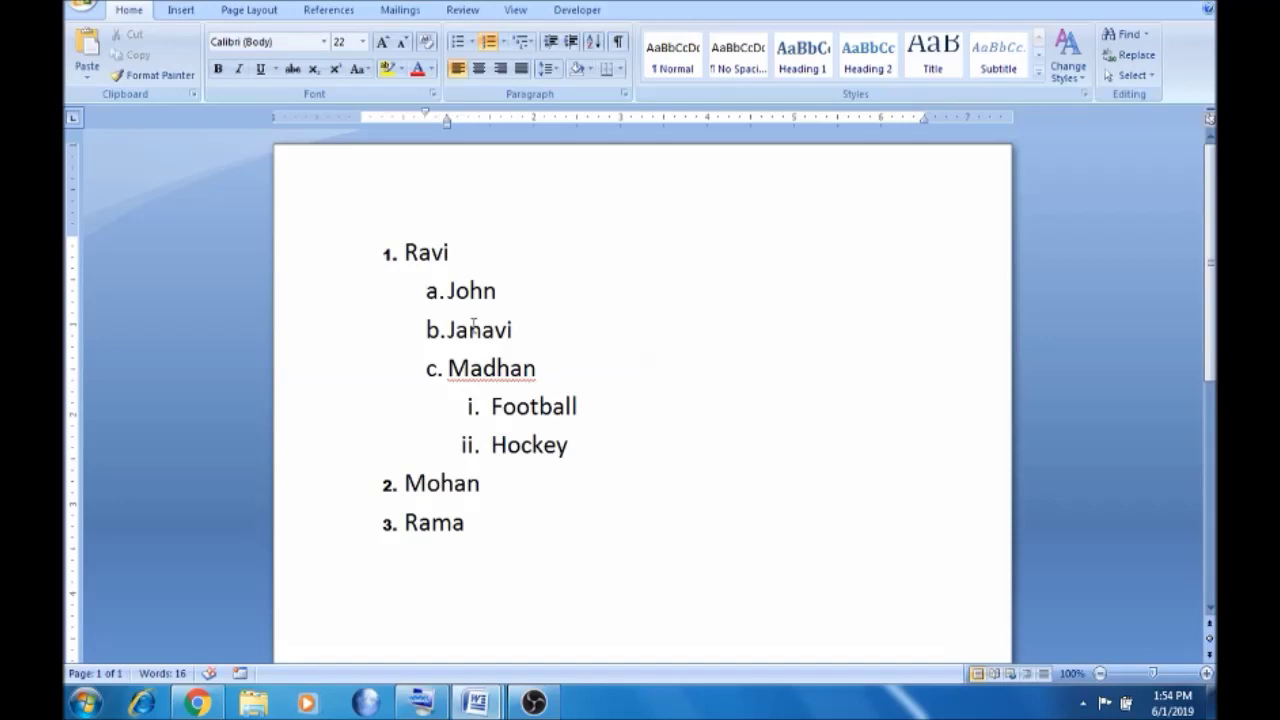
left_click(542, 368)
left_click(534, 703)
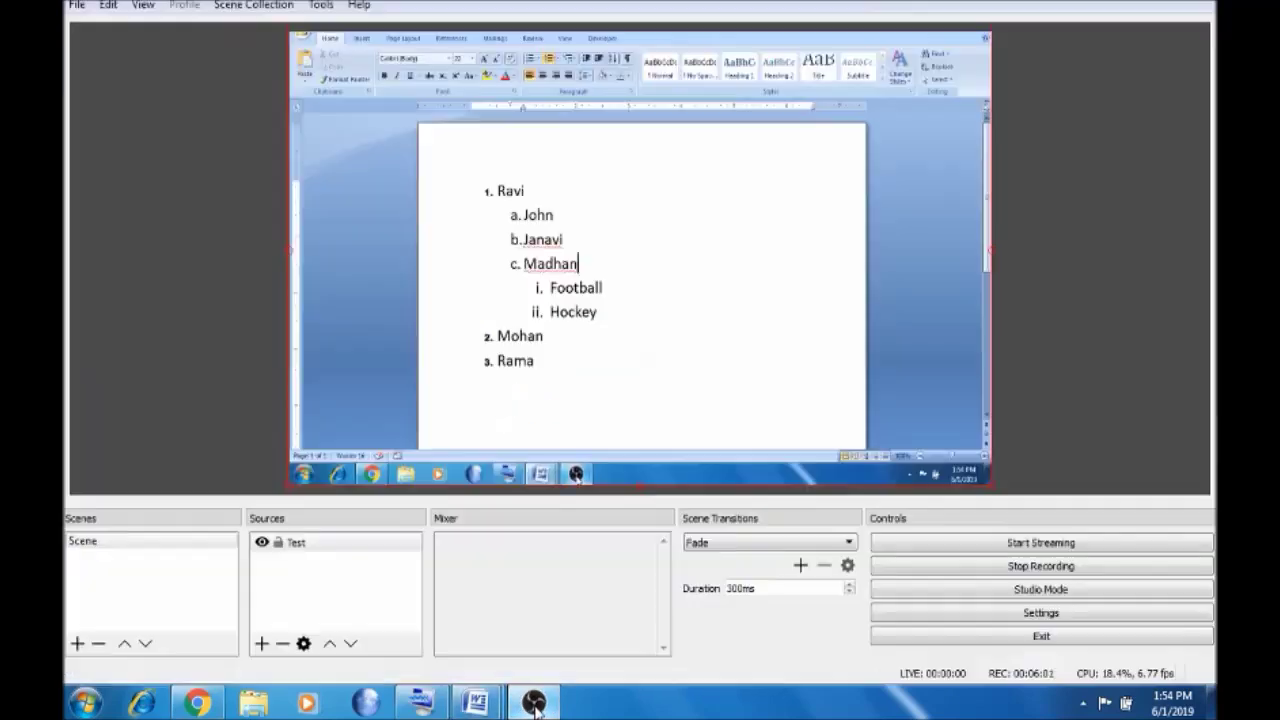